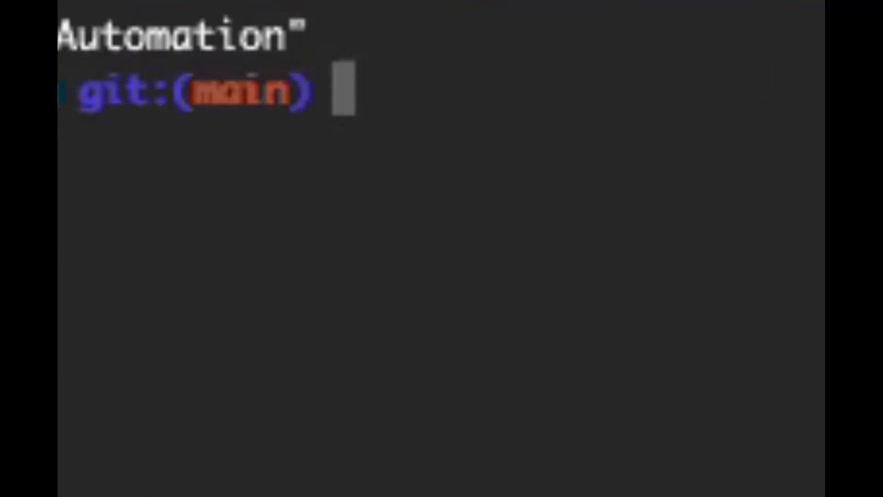
pyautogui.write('git br')
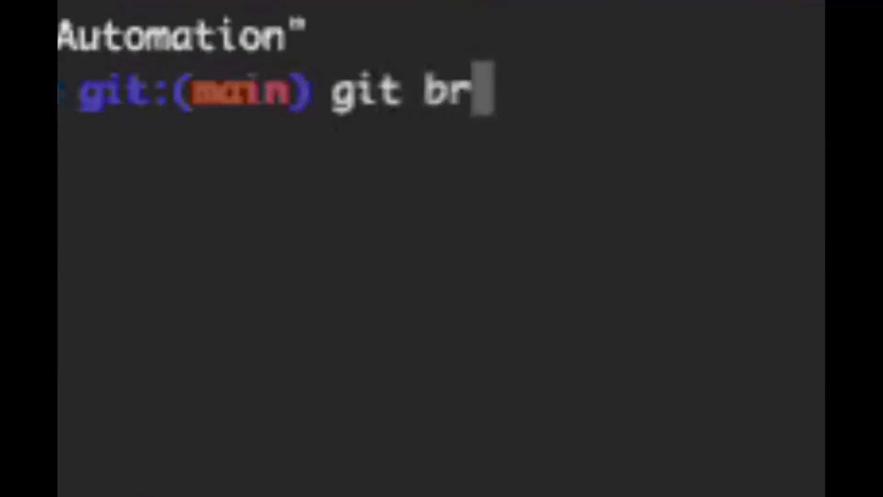
pyautogui.write('anch')
# Run 'git branch' in the Automation repository, showing '* main' as the only branch.
pyautogui.press('Return')
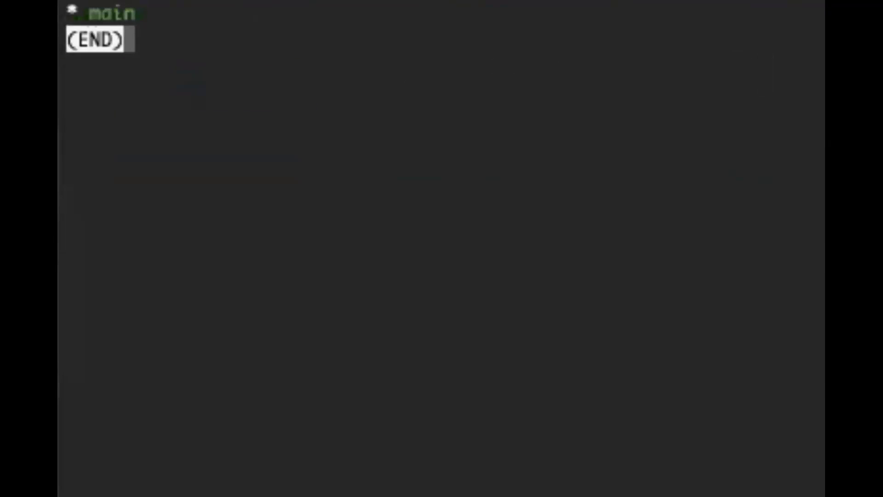